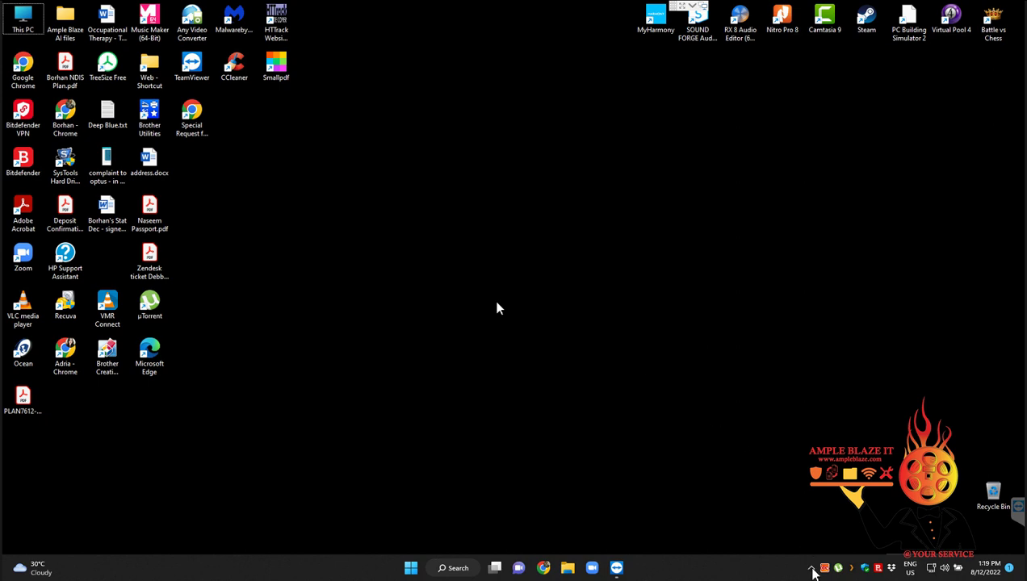
Show the hidden notification-area icons on the Windows taskbar
{"action": "left_click", "coordinate": [812, 569]}
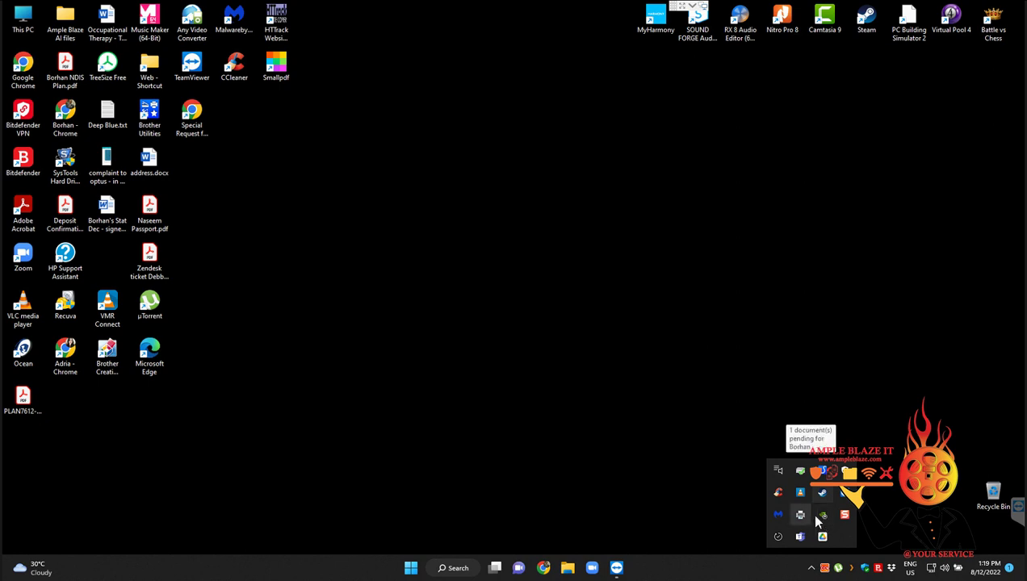
Launch GeForce Experience from the NVIDIA tray icon, landing on the Drivers page offering 527.37
{"action": "left_click", "coordinate": [821, 515]}
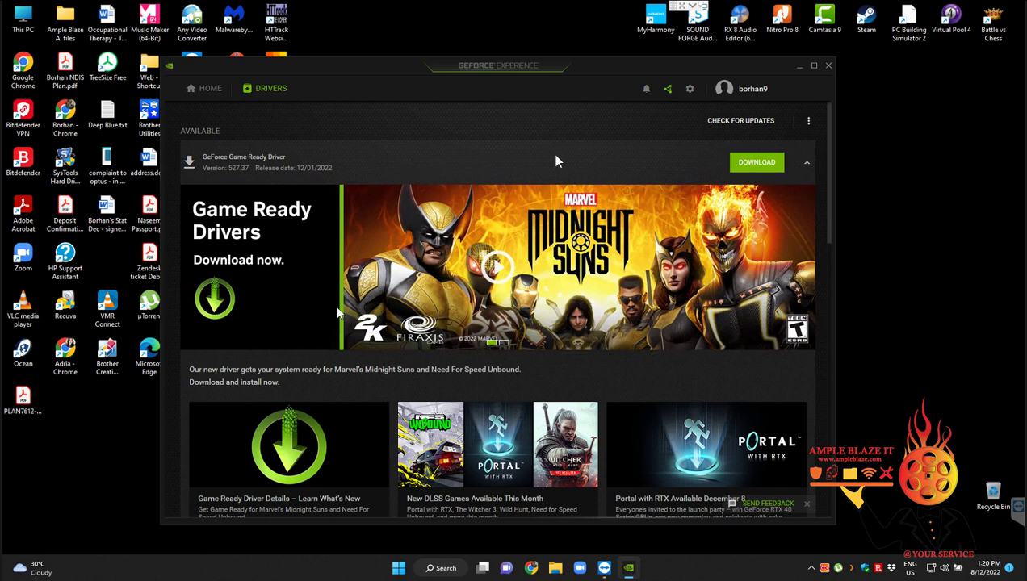
Download GeForce Game Ready Driver 527.37 from the Drivers page
{"action": "left_click", "coordinate": [754, 165]}
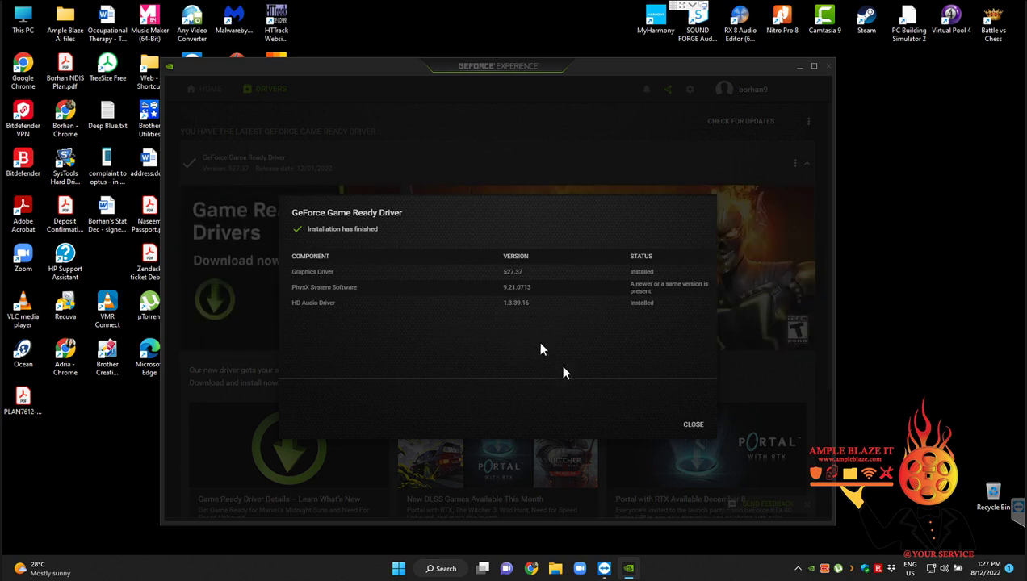
Close the installation summary and check for updates to confirm 527.37 is the latest driver
{"action": "left_click", "coordinate": [693, 436]}
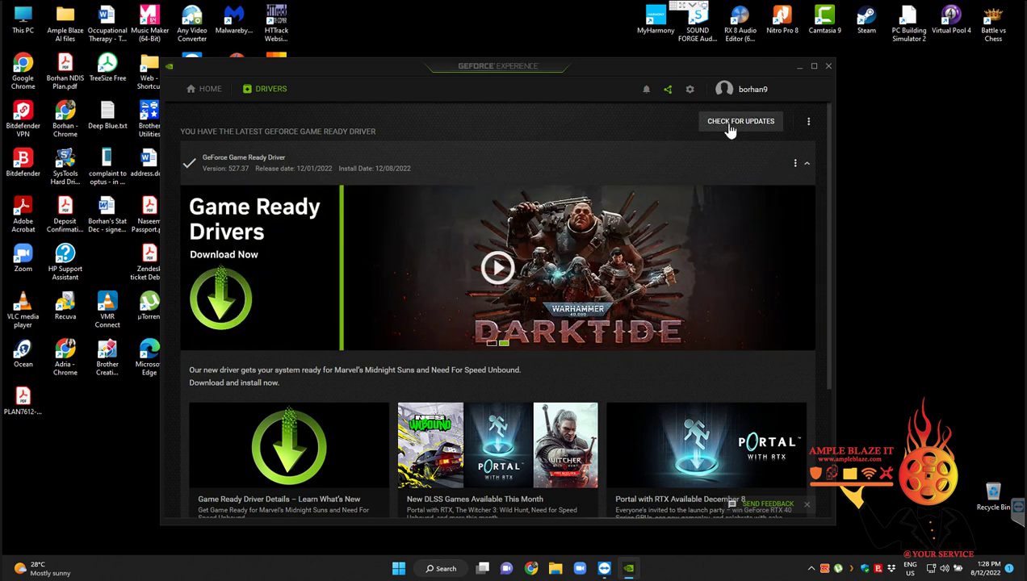
{"action": "left_click", "coordinate": [730, 129]}
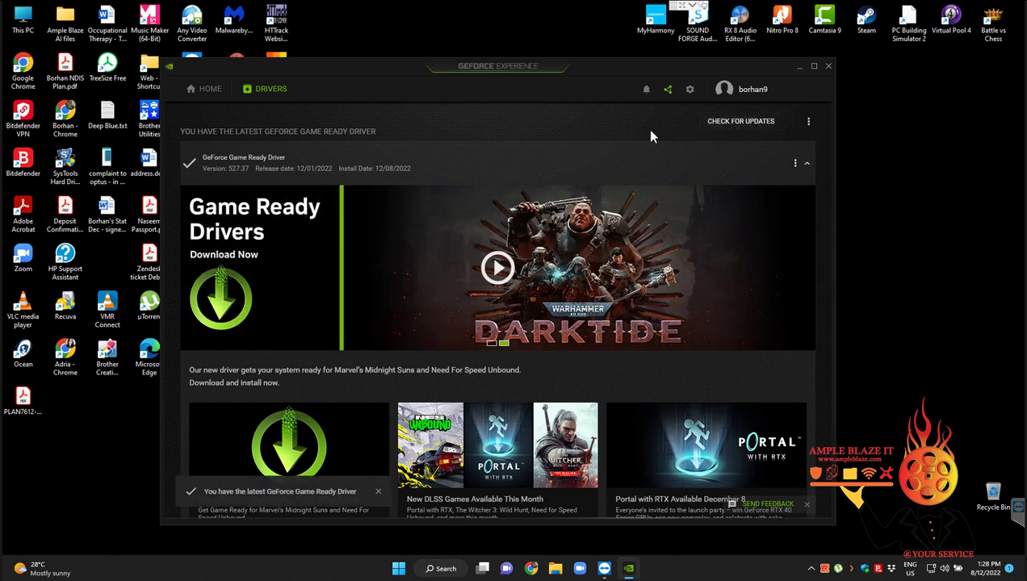